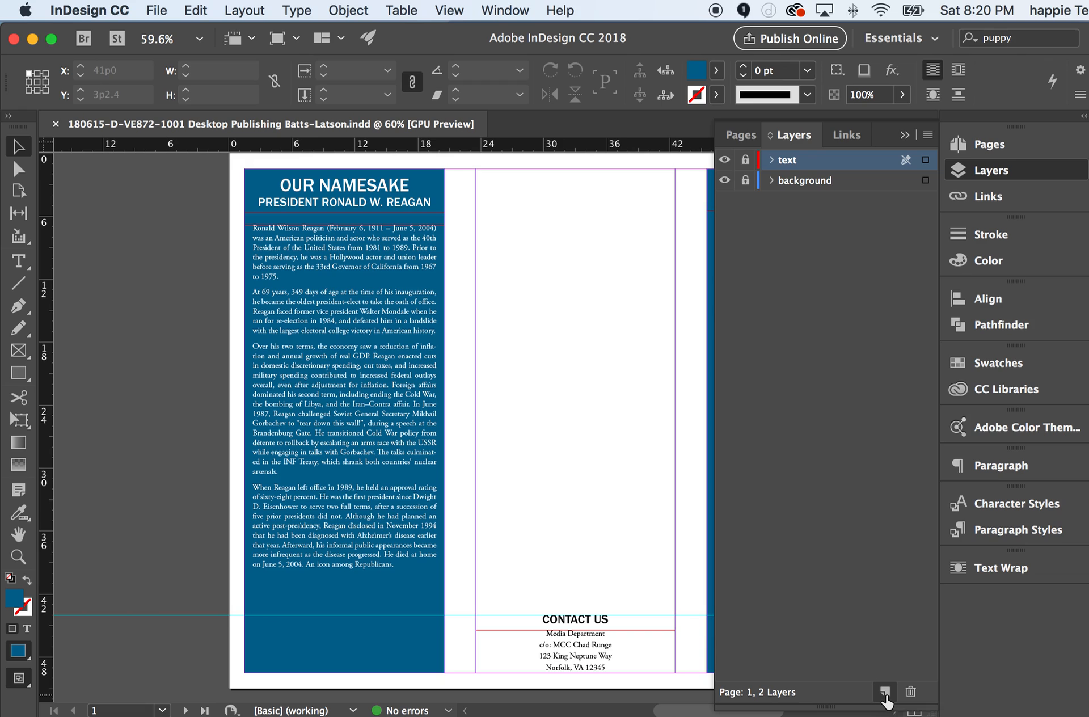
- Create a new layer above the text layer and name it "images and graphics"
{"action": "left_click", "coordinate": [885, 692]}
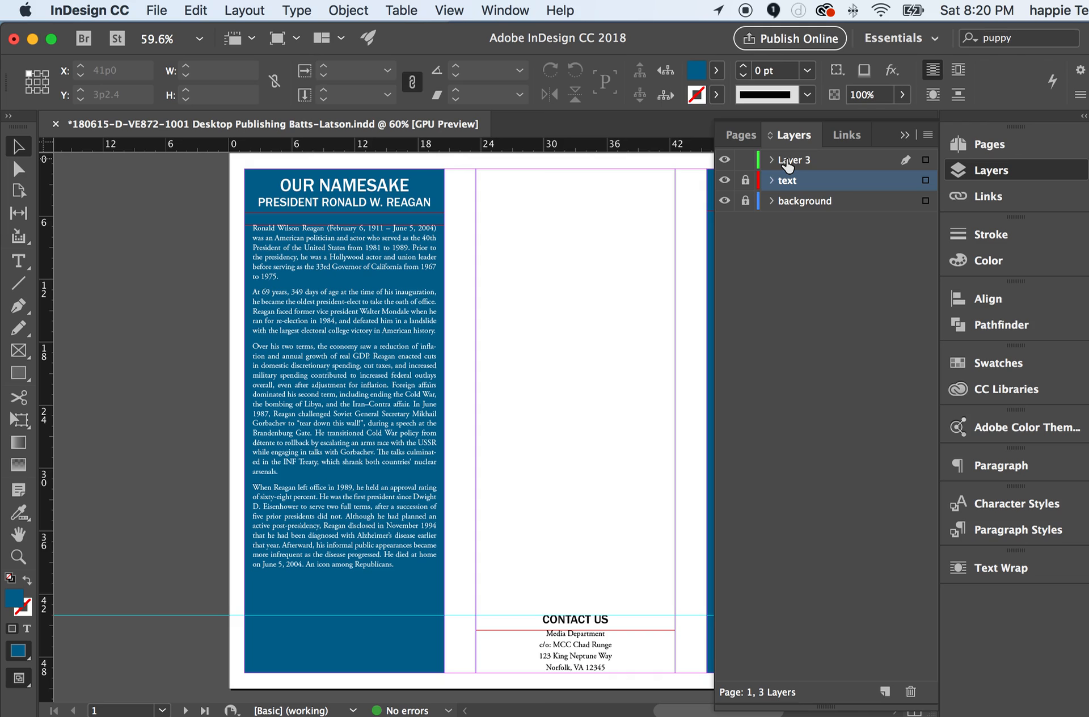
{"action": "double_click", "coordinate": [824, 160]}
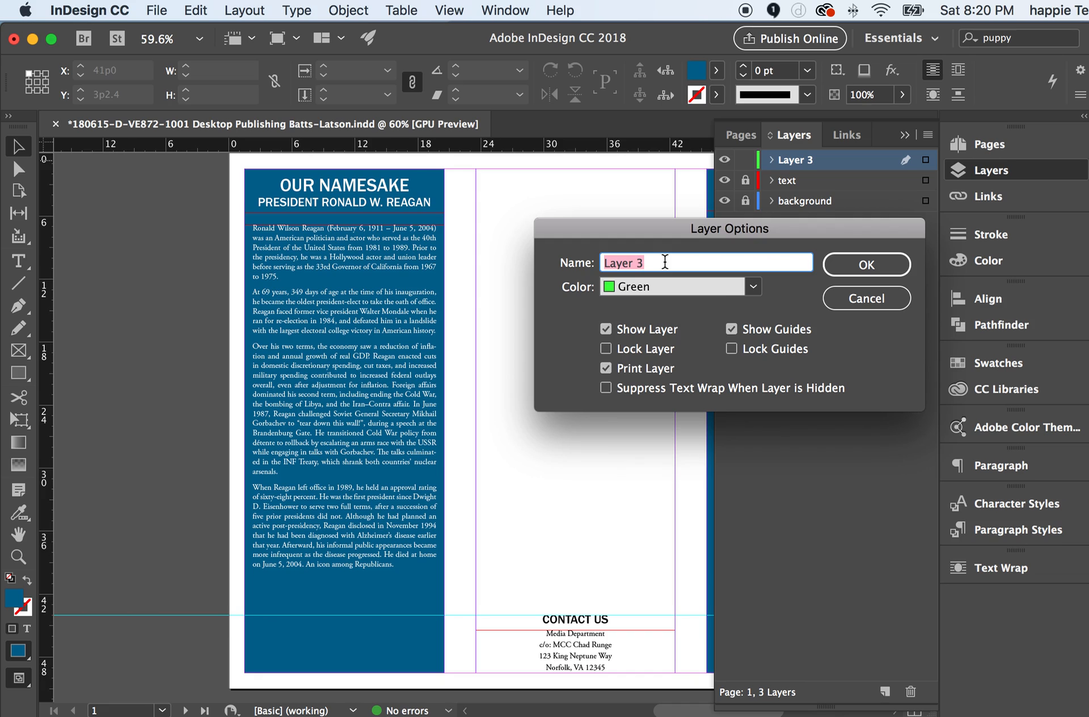
{"action": "key", "text": "BackSpace"}
{"action": "type", "text": "images and graphics"}
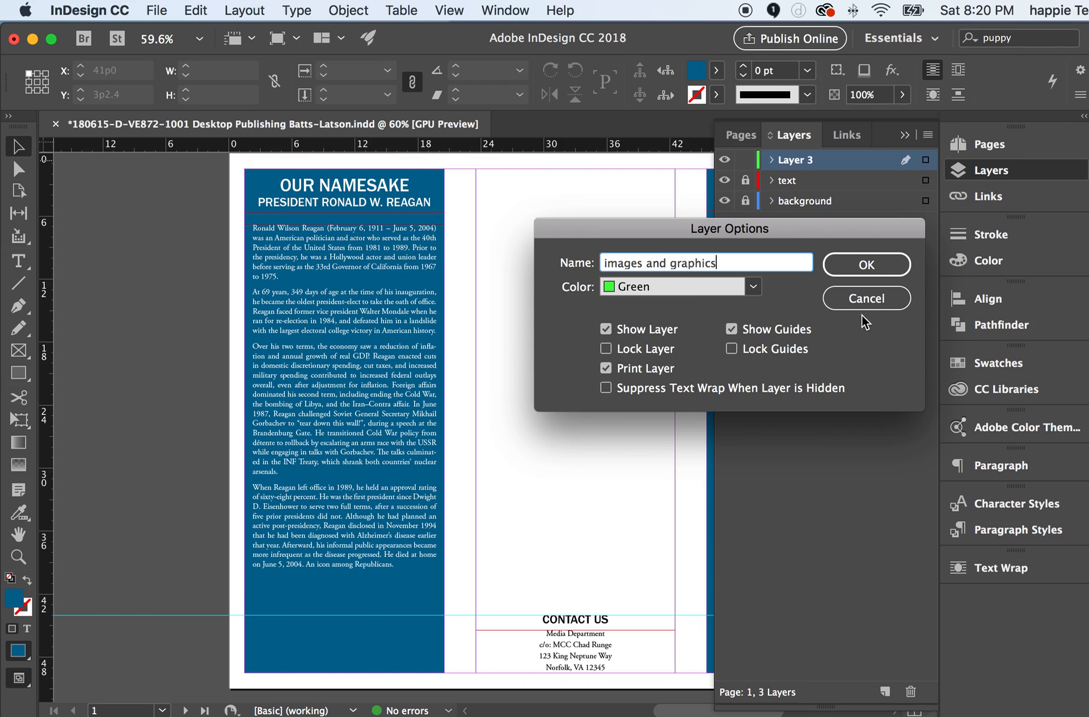
{"action": "left_click", "coordinate": [864, 265]}
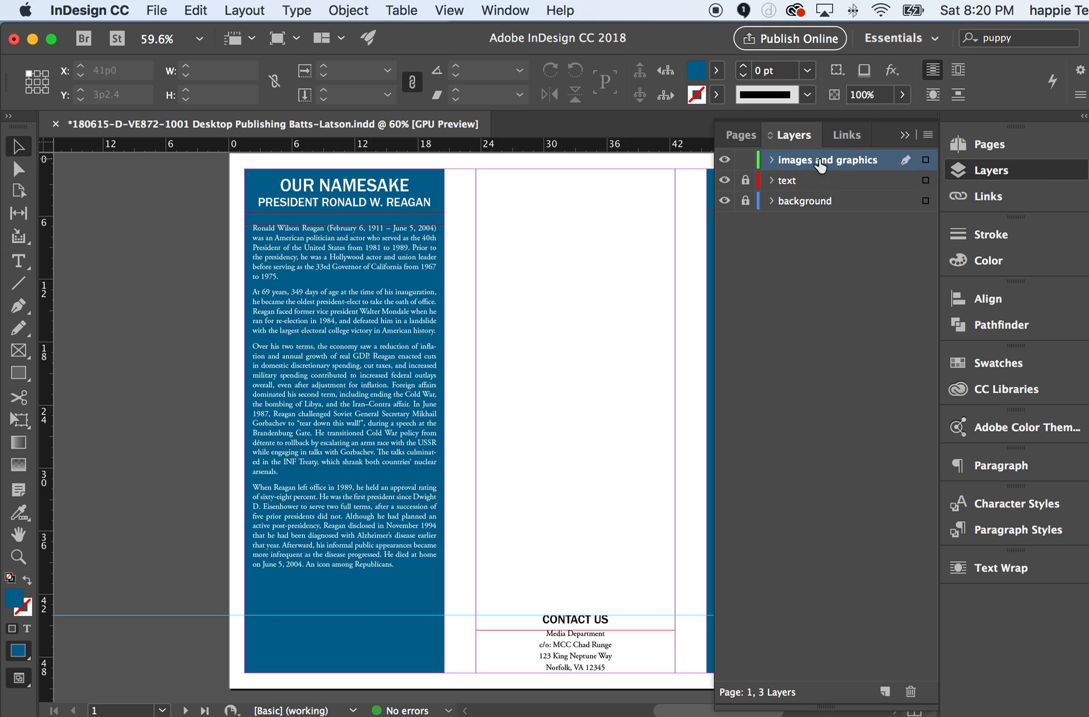
{"action": "left_click", "coordinate": [904, 135]}
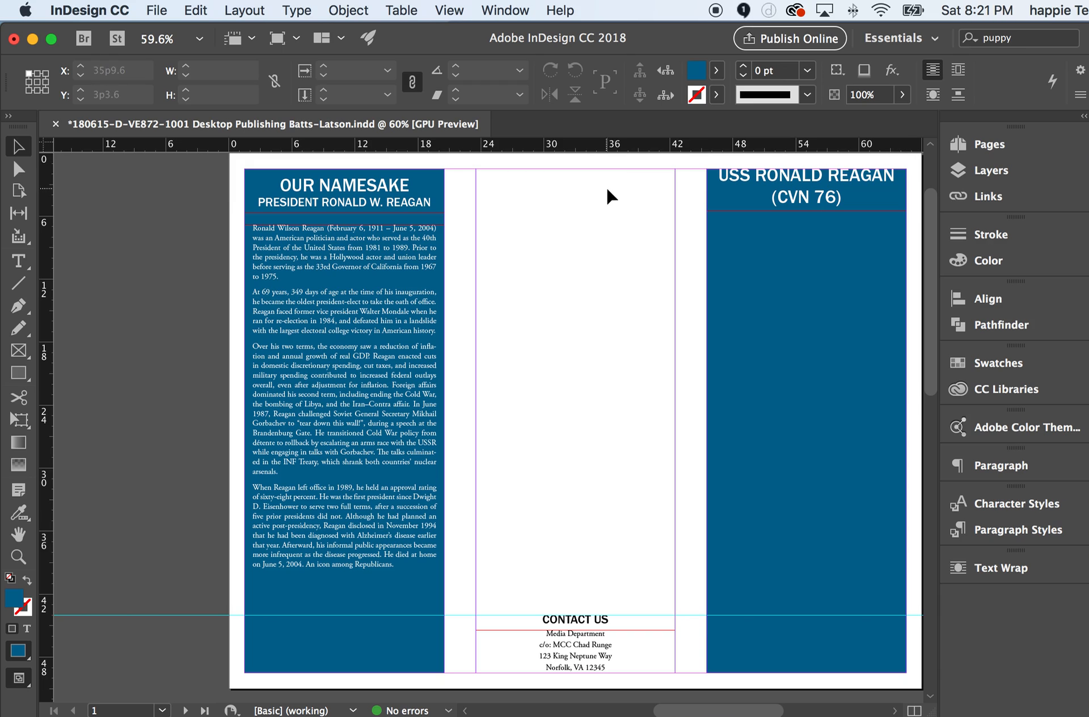
- Draw a rectangular placeholder frame about 12p0 by 9p0 in the upper part of the middle panel and set its width to 11p0
{"action": "left_click", "coordinate": [23, 353]}
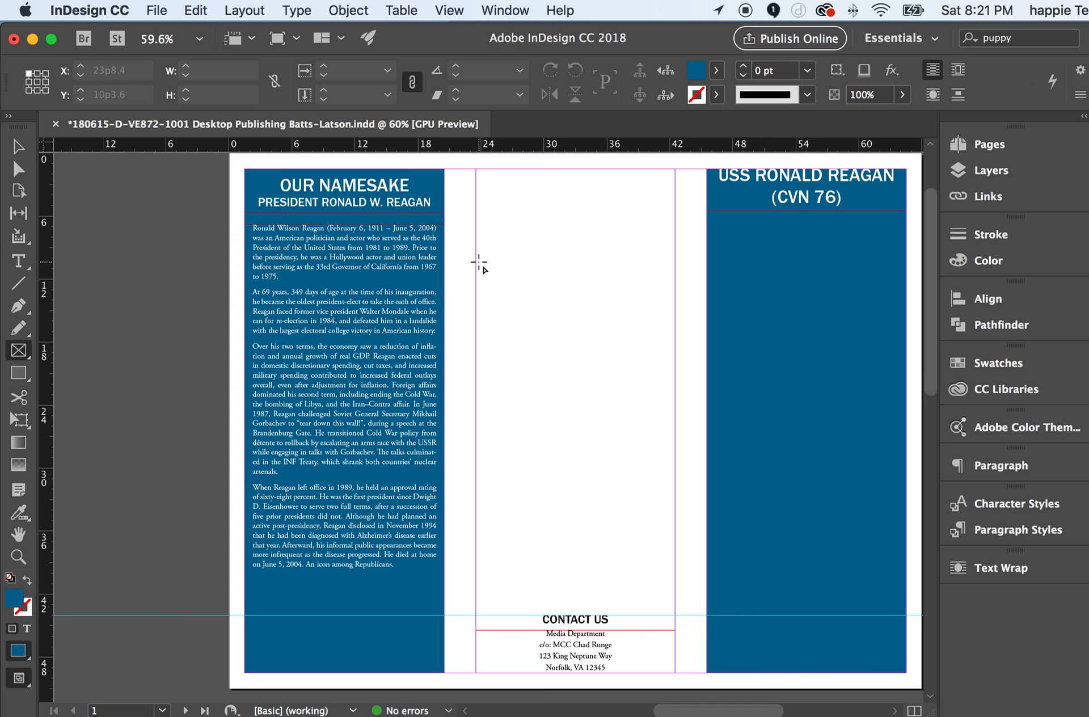
{"action": "left_click_drag", "start_coordinate": [476, 260], "coordinate": [602, 355]}
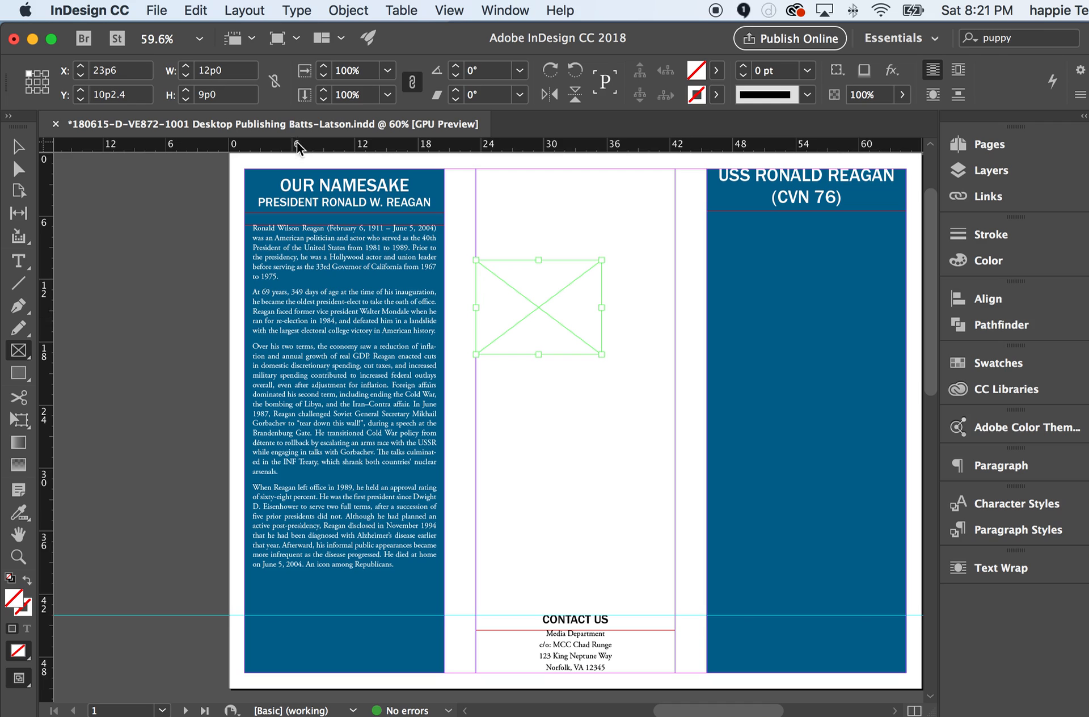
{"action": "left_click", "coordinate": [223, 70]}
{"action": "key", "text": "super+a"}
{"action": "type", "text": "11"}
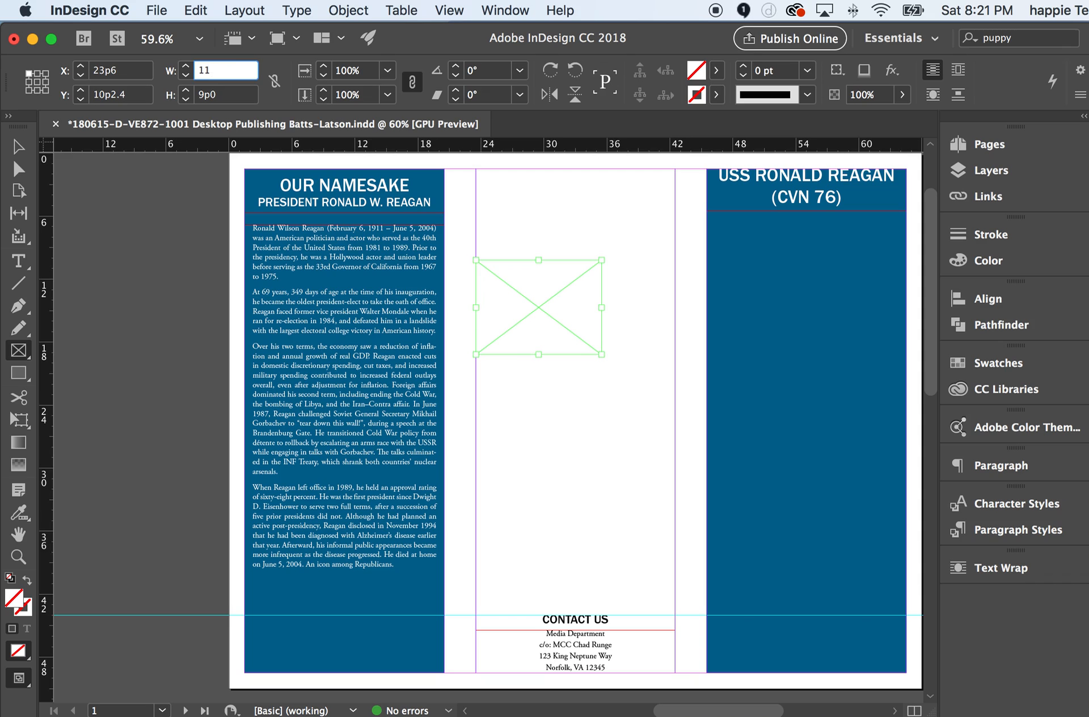
{"action": "key", "text": "Tab"}
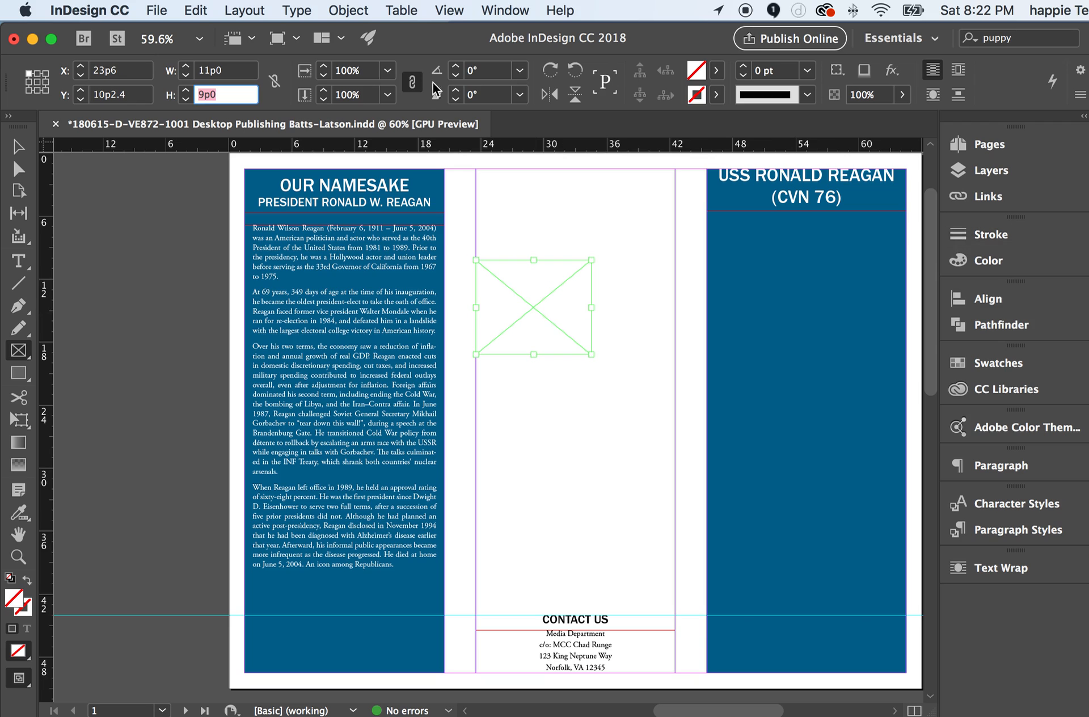
{"action": "left_click", "coordinate": [21, 156]}
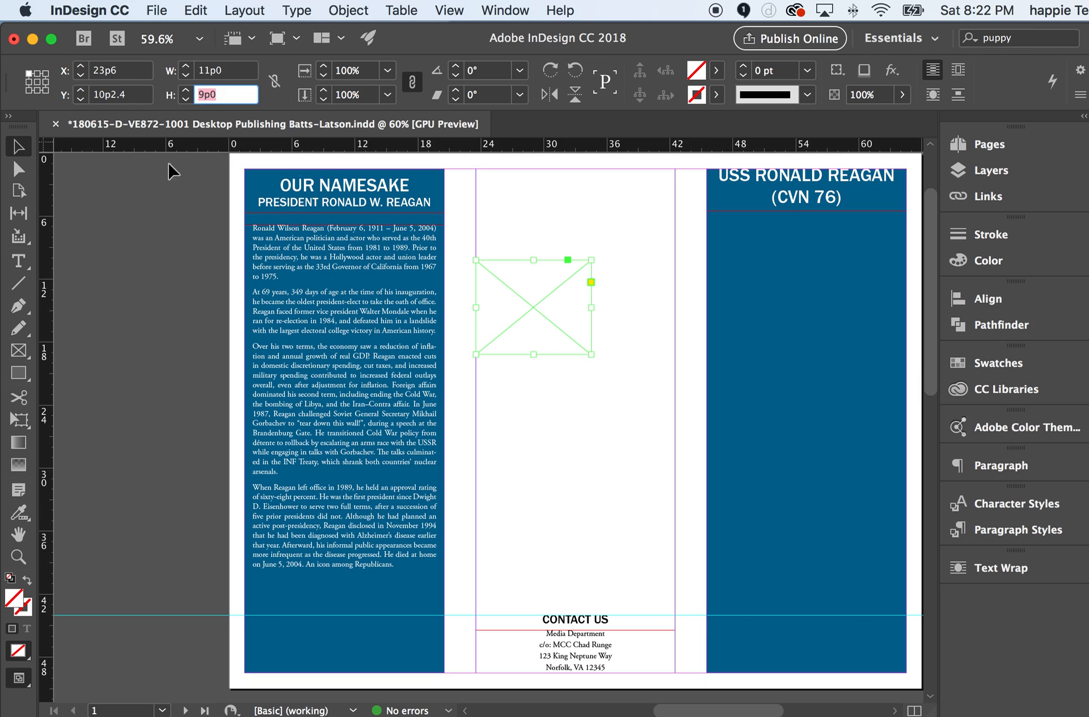
{"action": "left_click", "coordinate": [523, 282]}
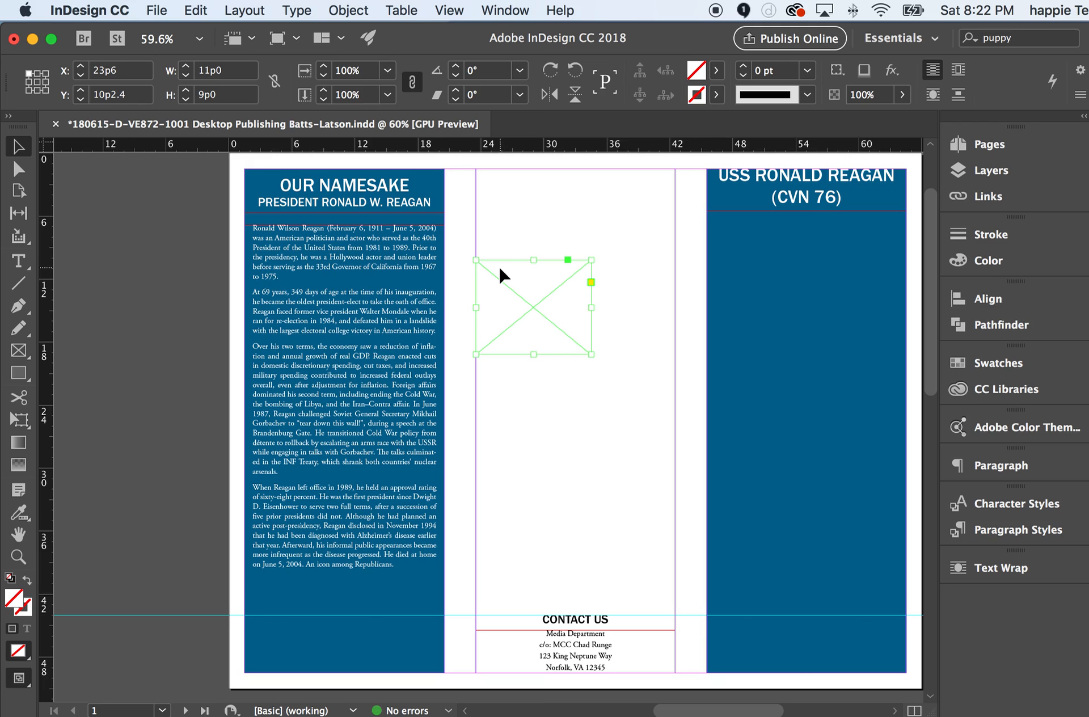
{"action": "left_click", "coordinate": [1078, 97]}
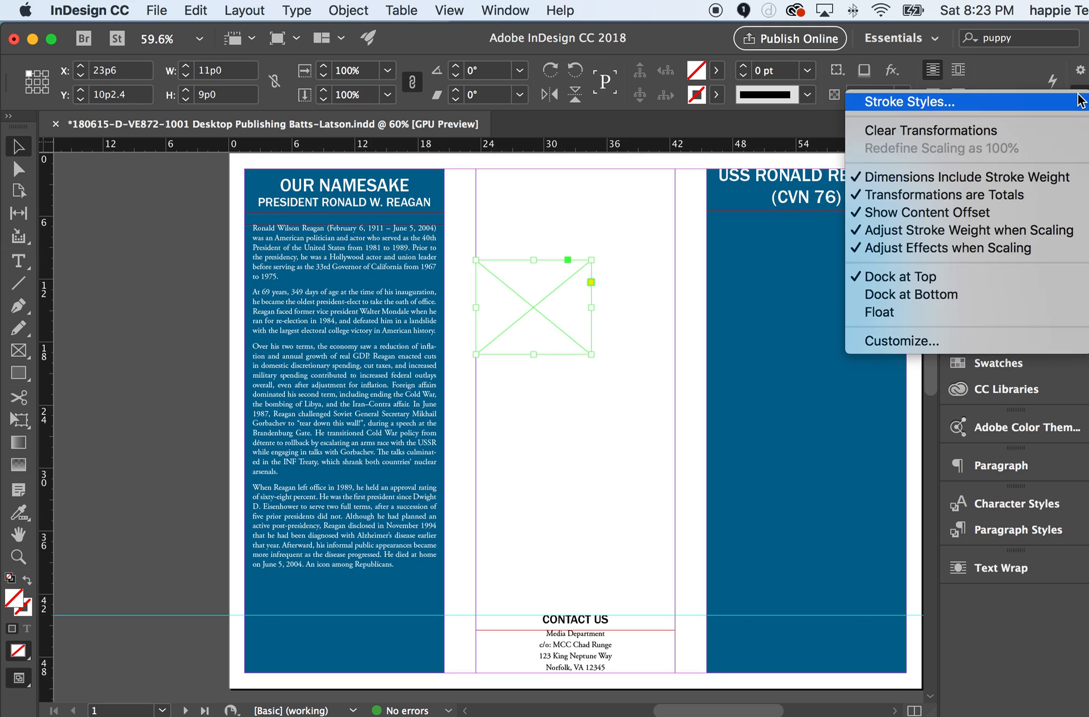
{"action": "left_click", "coordinate": [1080, 101]}
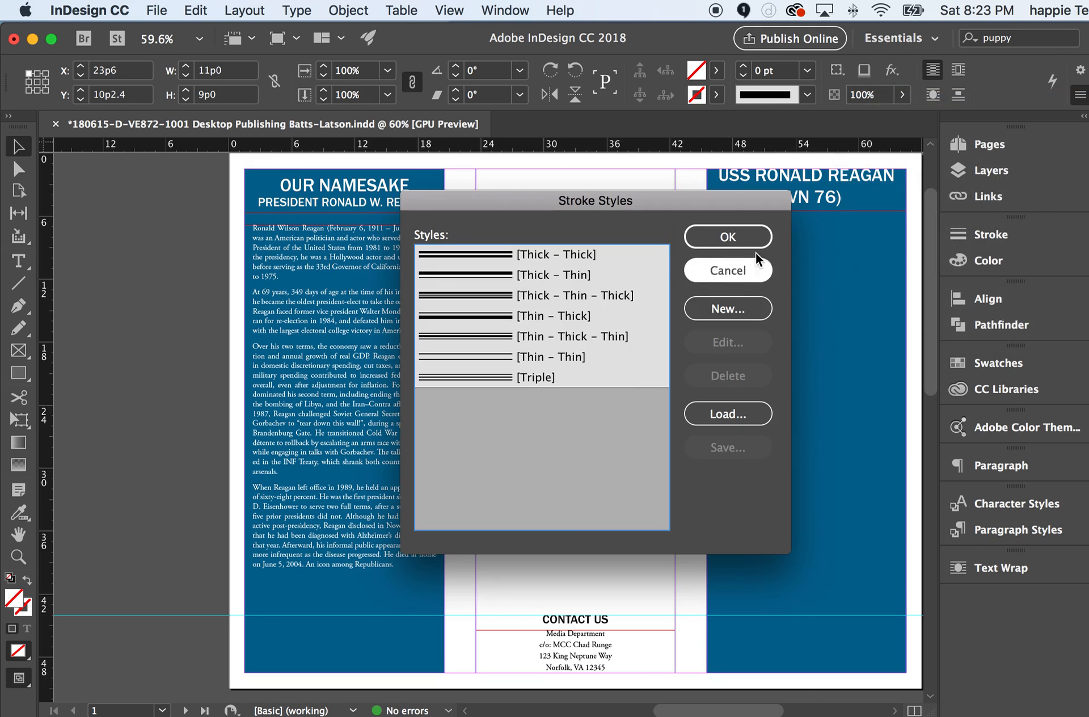
{"action": "left_click", "coordinate": [726, 271]}
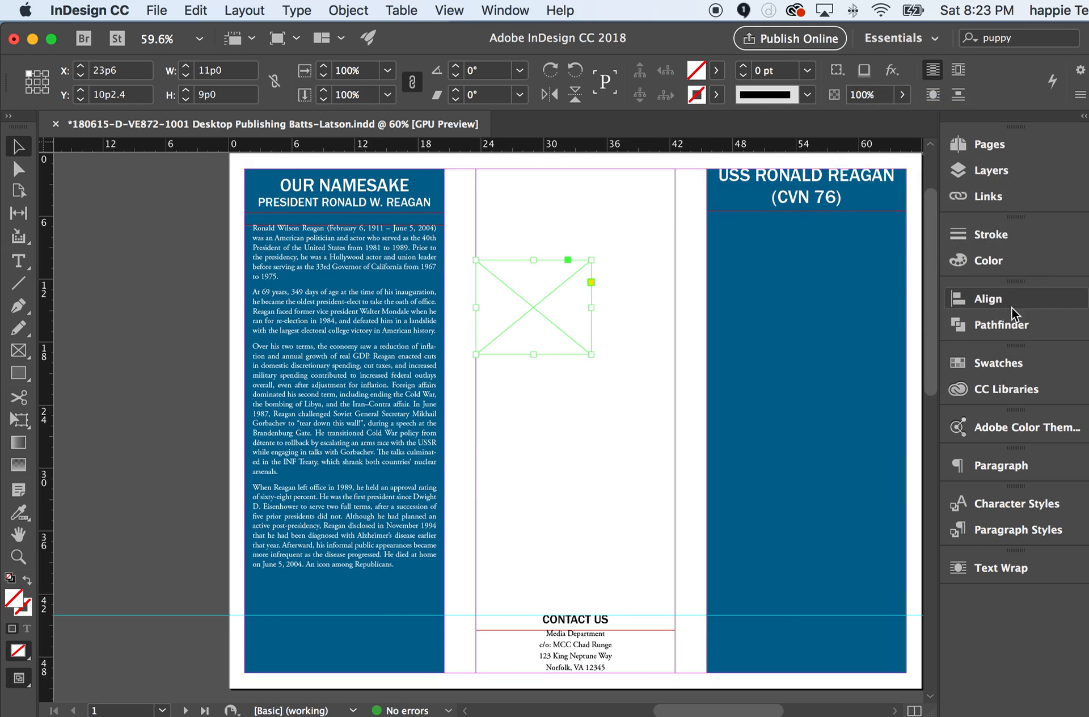
- Center the placeholder frame horizontally relative to the page using Align to Page
{"action": "left_click", "coordinate": [989, 297]}
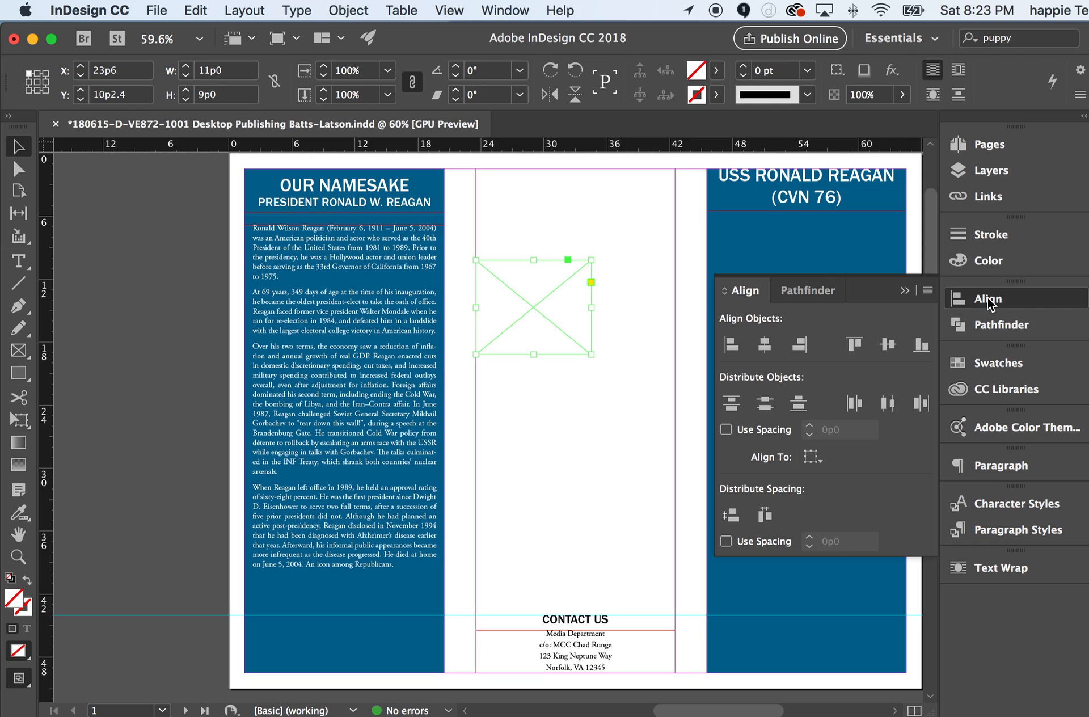
{"action": "left_click", "coordinate": [821, 461]}
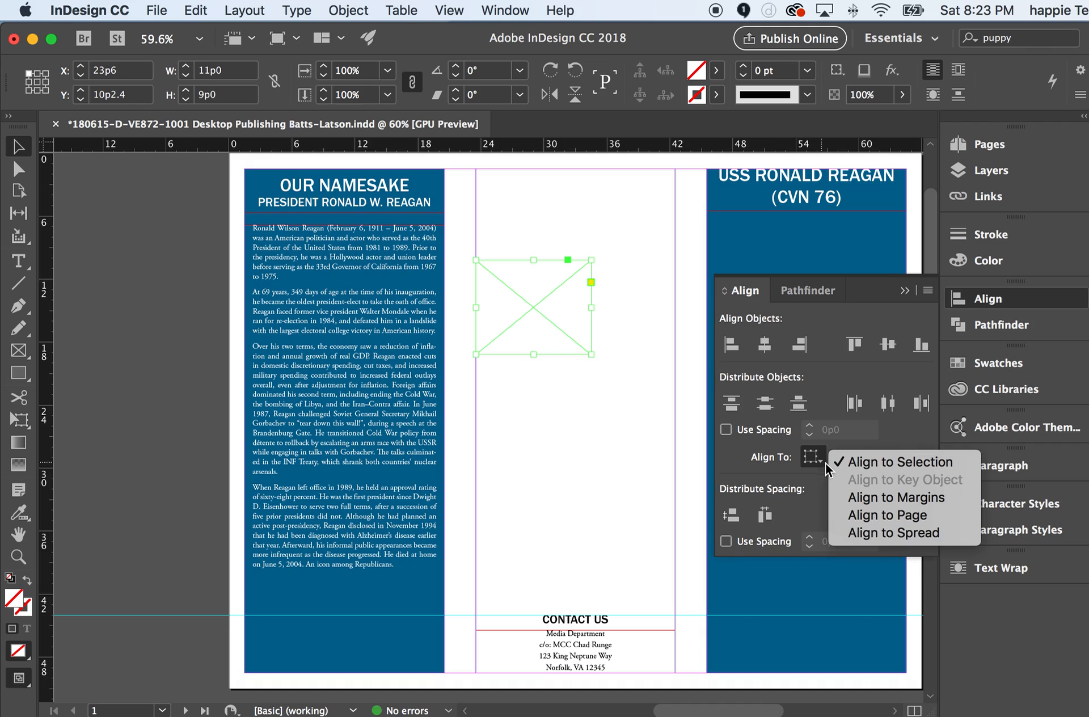
{"action": "left_click", "coordinate": [865, 518]}
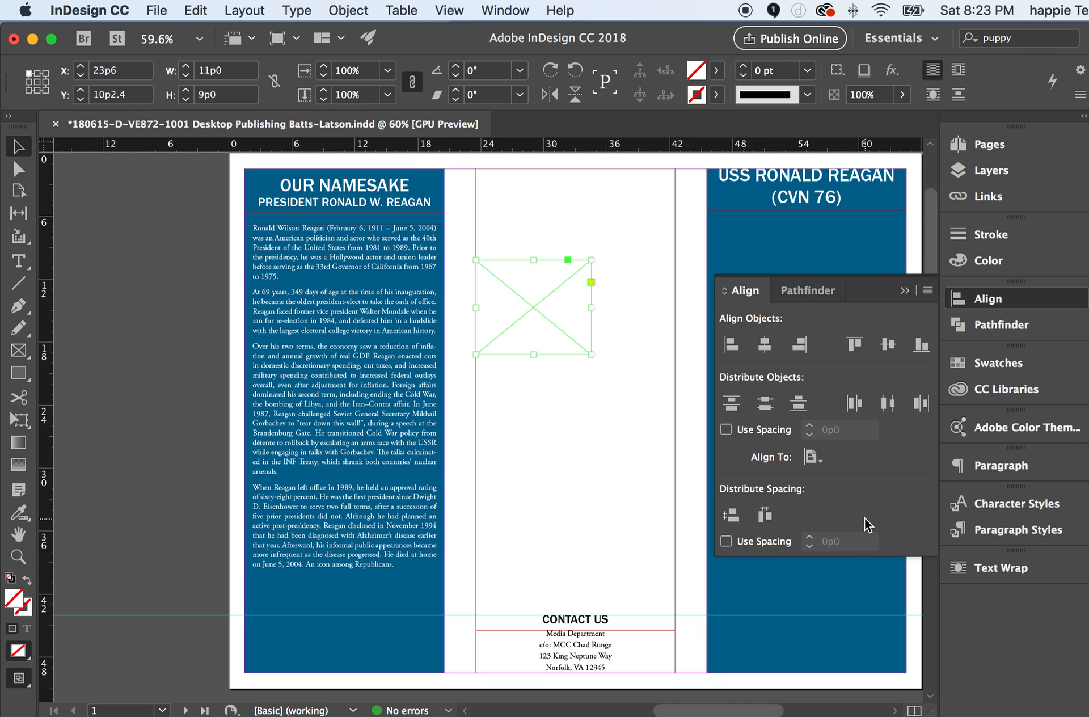
{"action": "left_click", "coordinate": [764, 352]}
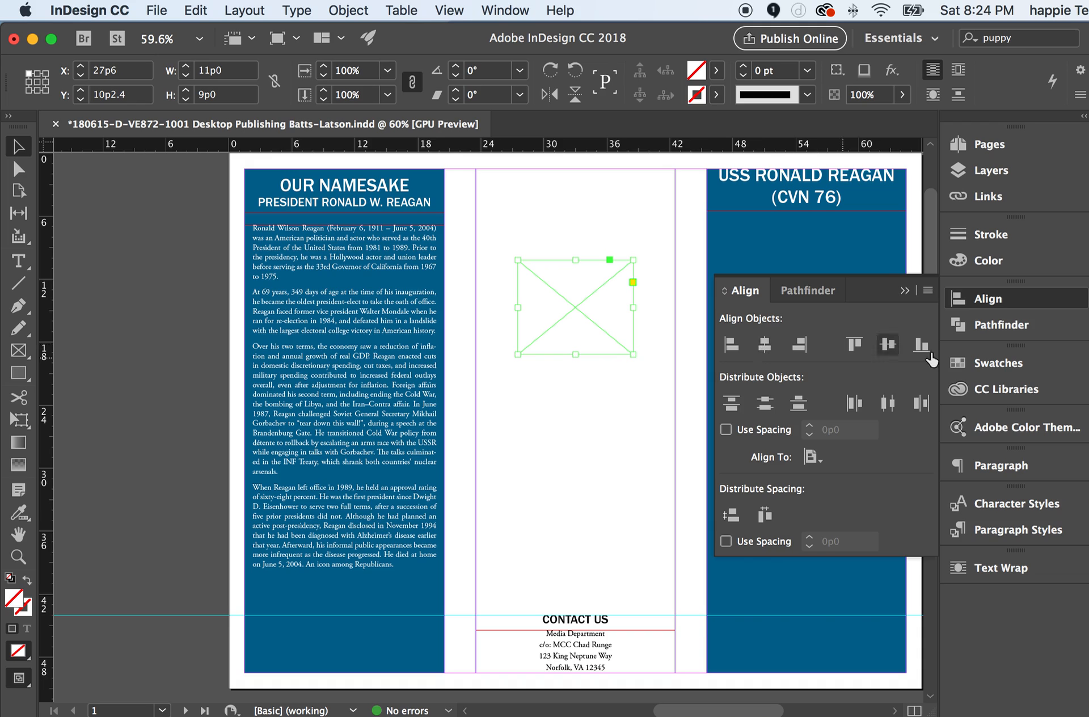
{"action": "left_click", "coordinate": [904, 291]}
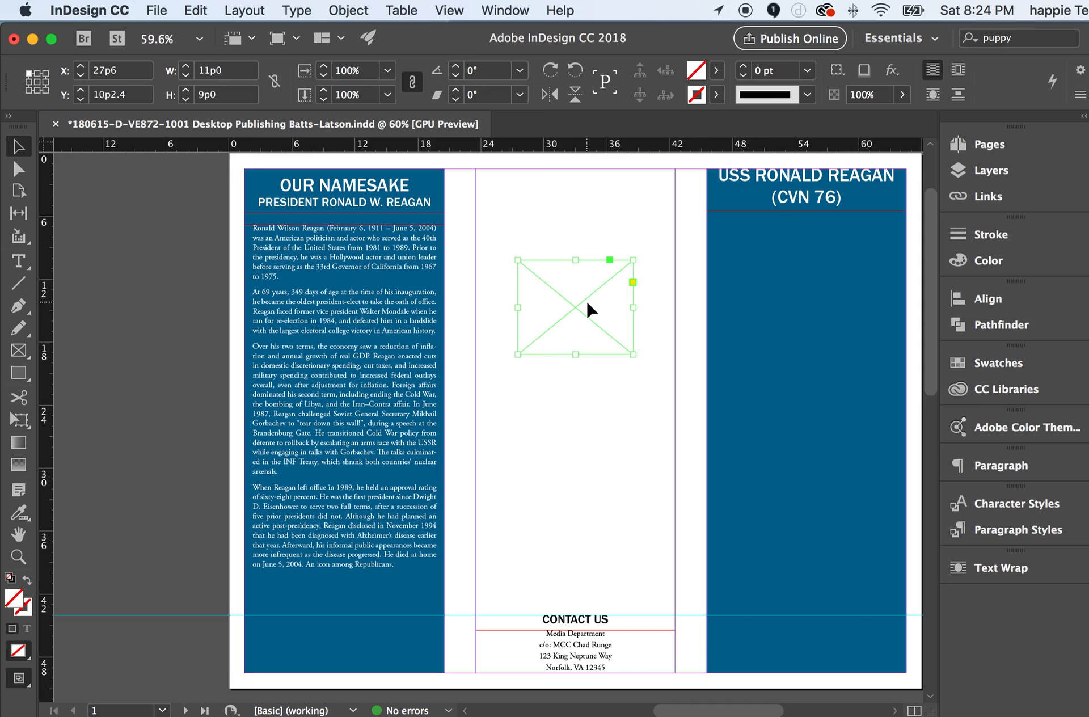
- Place the image Navy Logo.jpg from the Sources folder into the frame in the middle panel
{"action": "scroll", "coordinate": [587, 303], "scroll_direction": "left", "scroll_amount": 2}
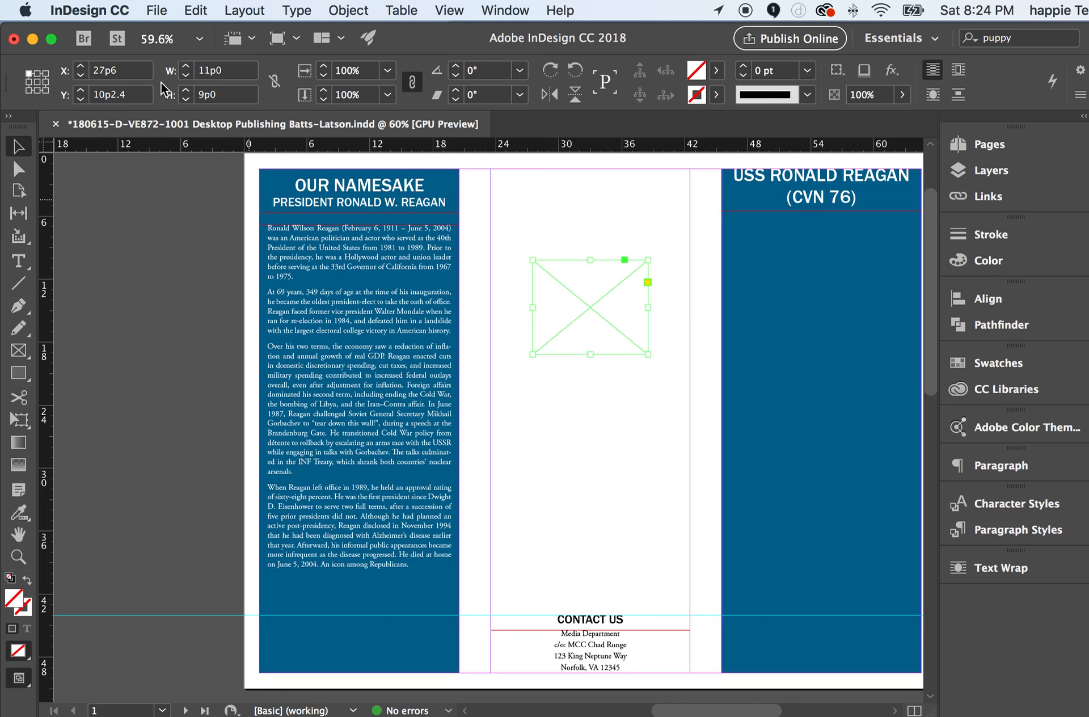
{"action": "left_click", "coordinate": [154, 10]}
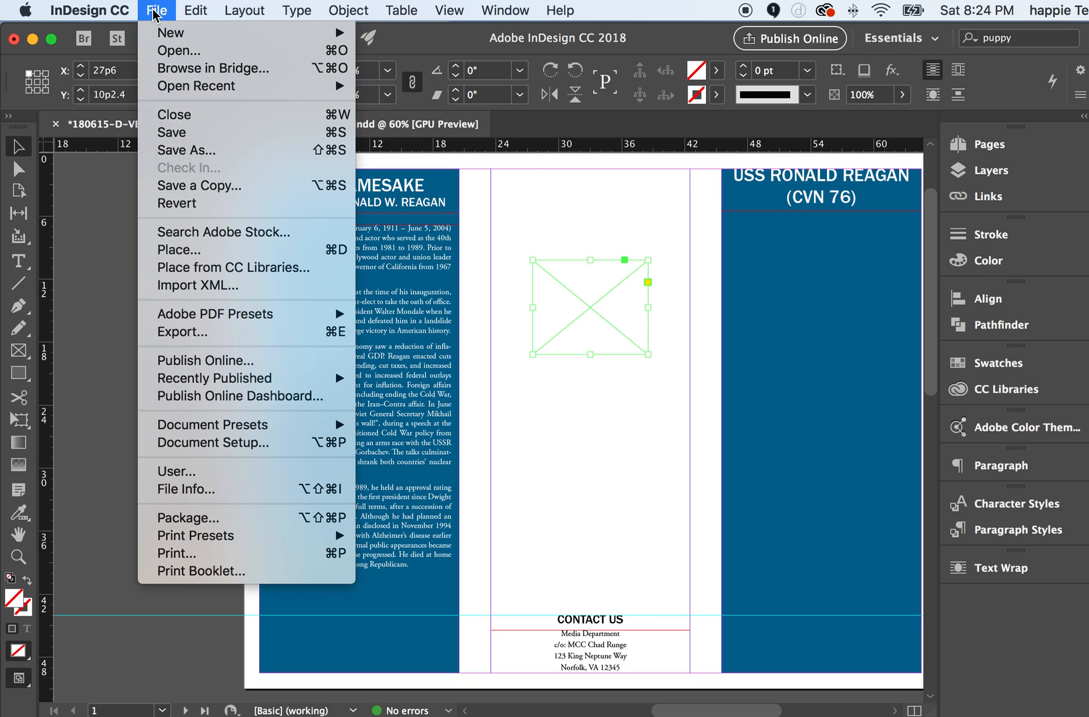
{"action": "left_click", "coordinate": [196, 250]}
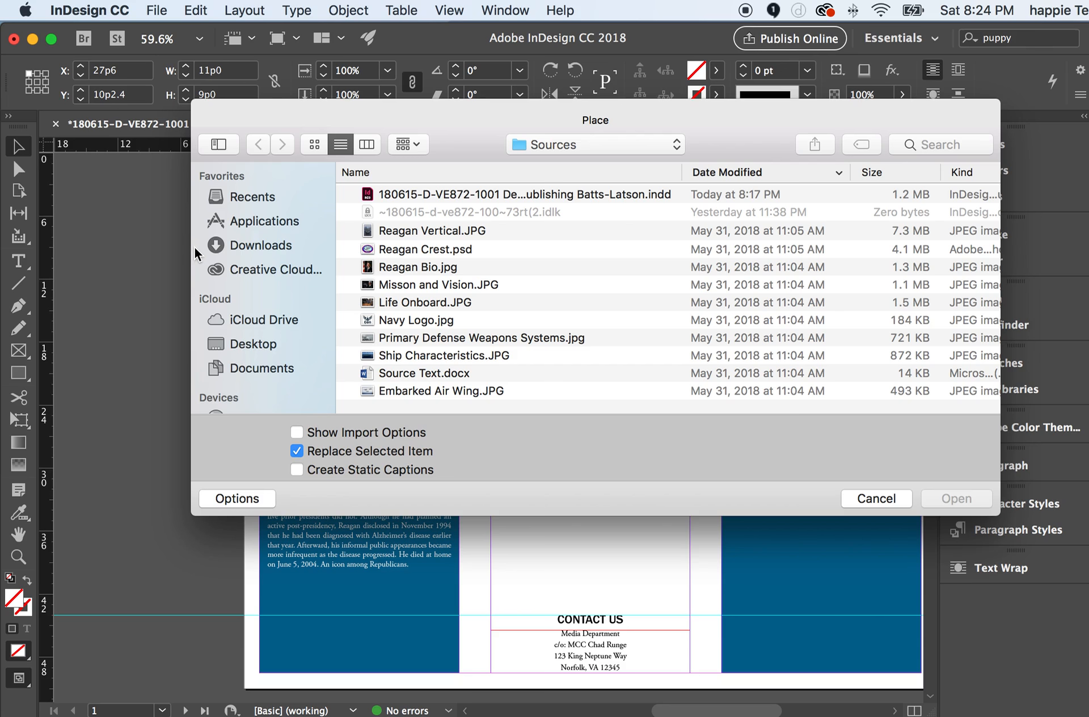
{"action": "left_click", "coordinate": [386, 320]}
{"action": "key", "text": "Return"}
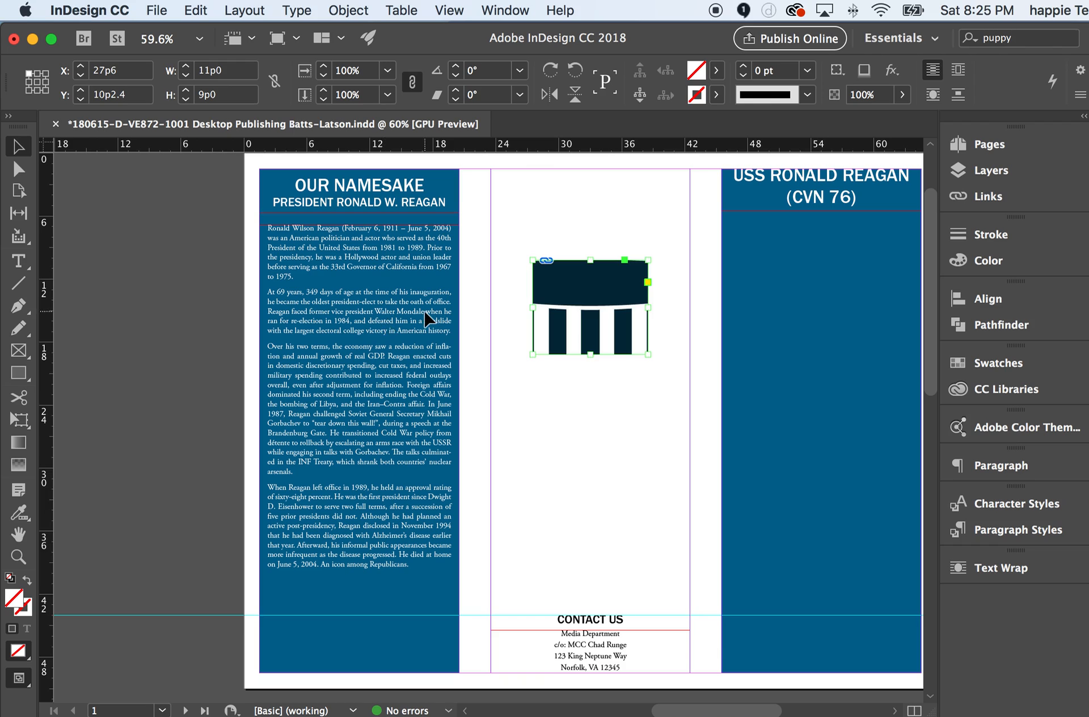
- Fit the Navy logo to its frame with Fill Frame Proportionally
{"action": "right_click", "coordinate": [617, 289]}
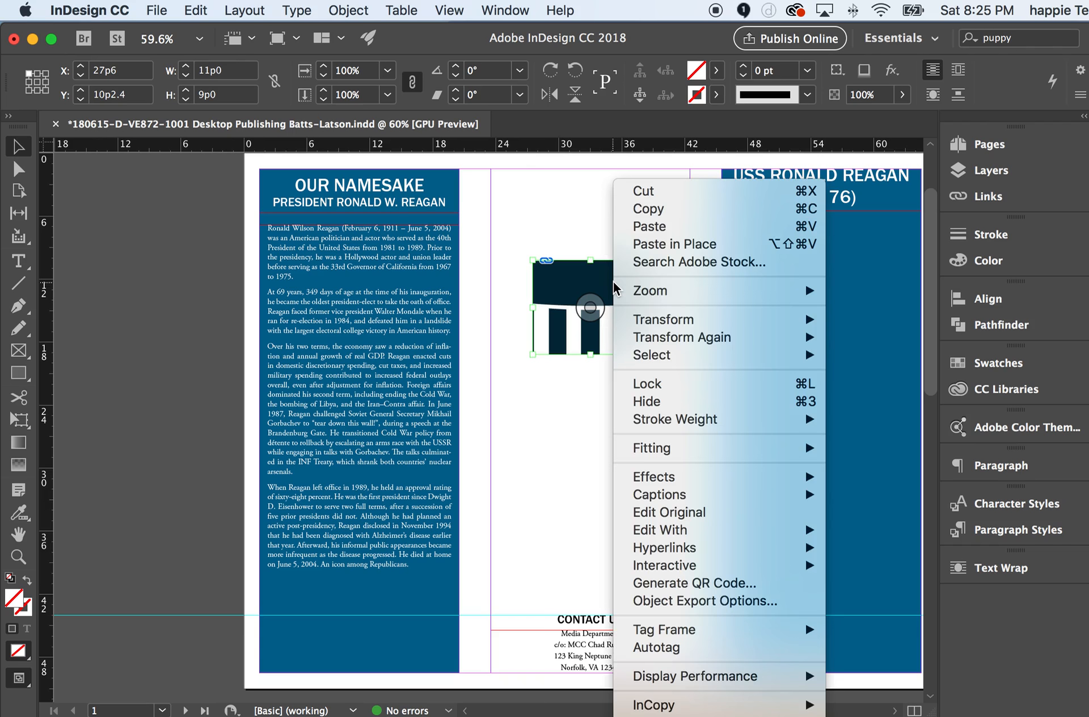
{"action": "mouse_move", "coordinate": [683, 452]}
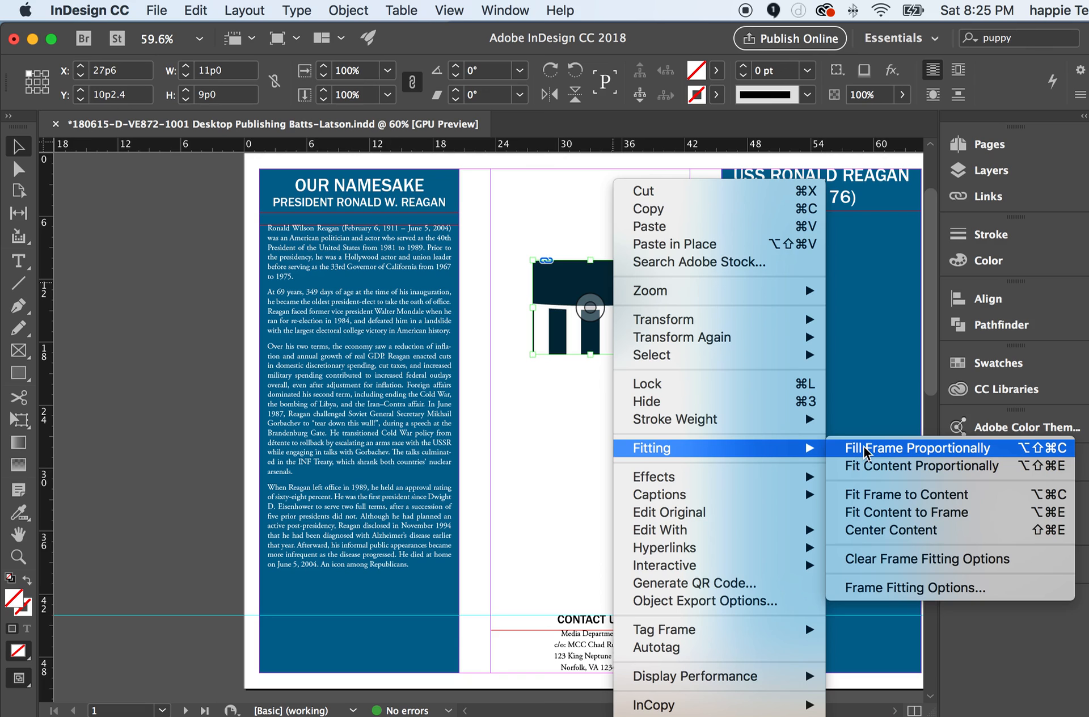
{"action": "left_click", "coordinate": [865, 448]}
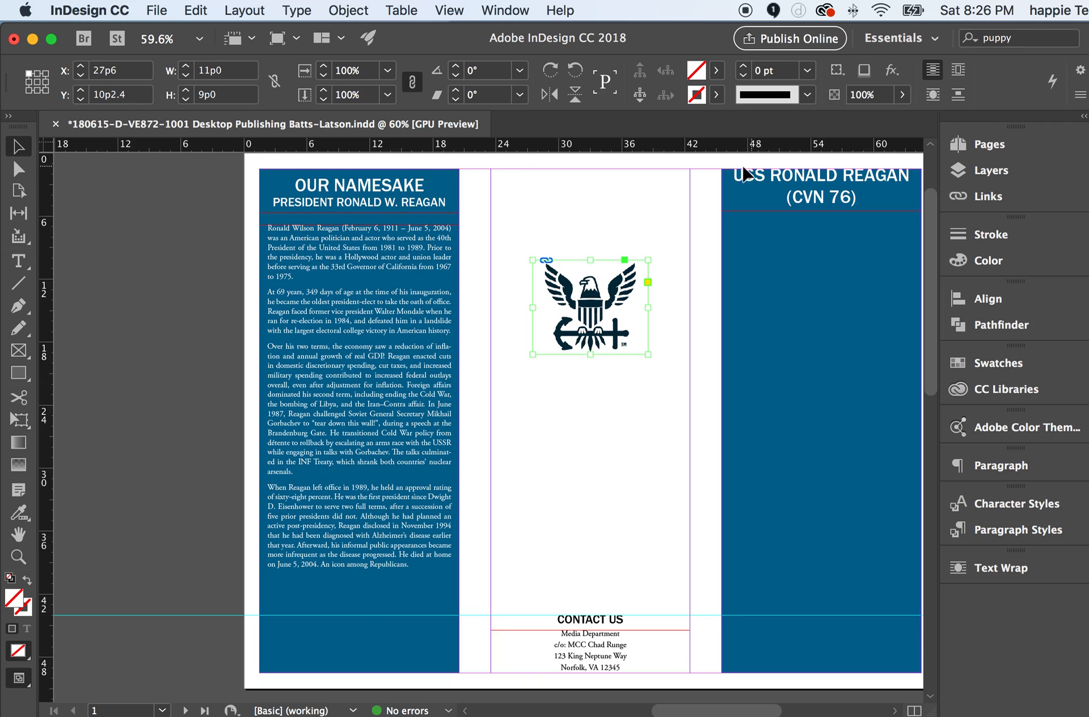
{"action": "left_click", "coordinate": [745, 10]}
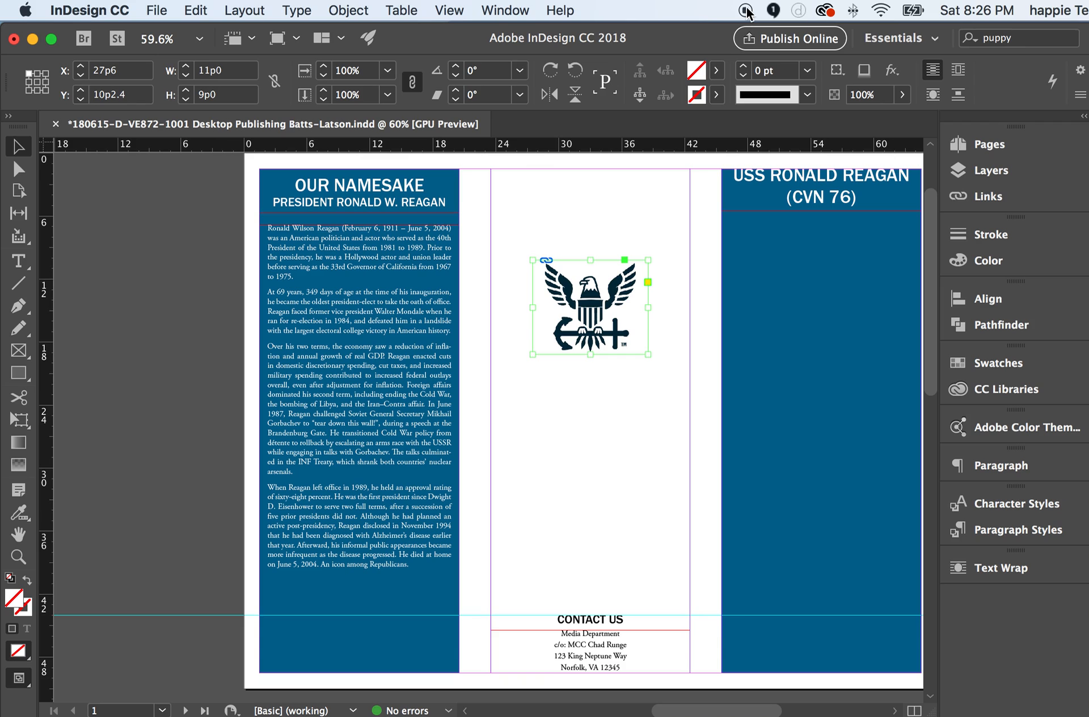